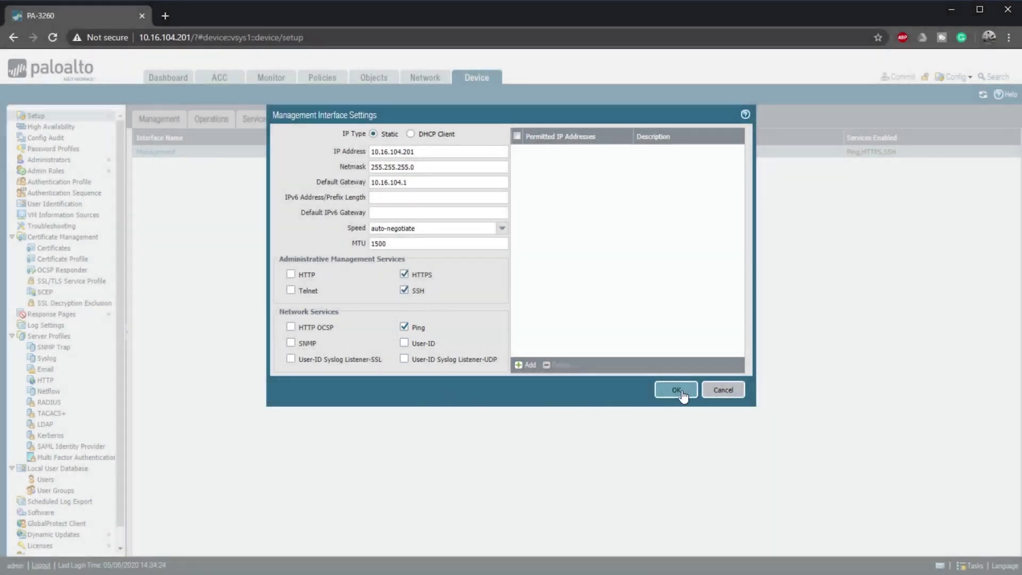
Step: Accept the management interface settings and configure ethernet1/20 as an HA interface with the comment "HA Backup Data Link"
{"action": "left_click", "coordinate": [678, 391]}
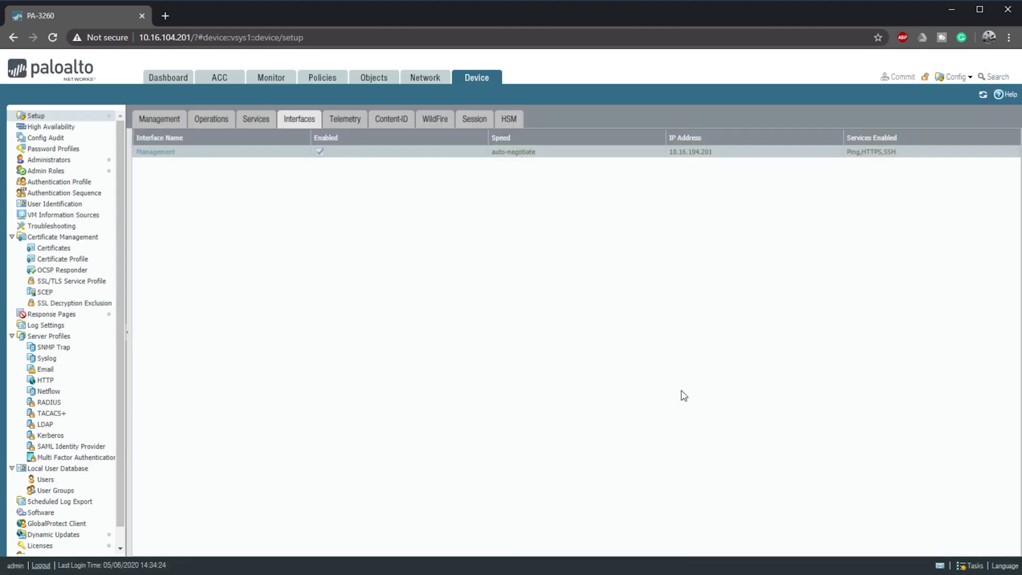
{"action": "left_click", "coordinate": [420, 78]}
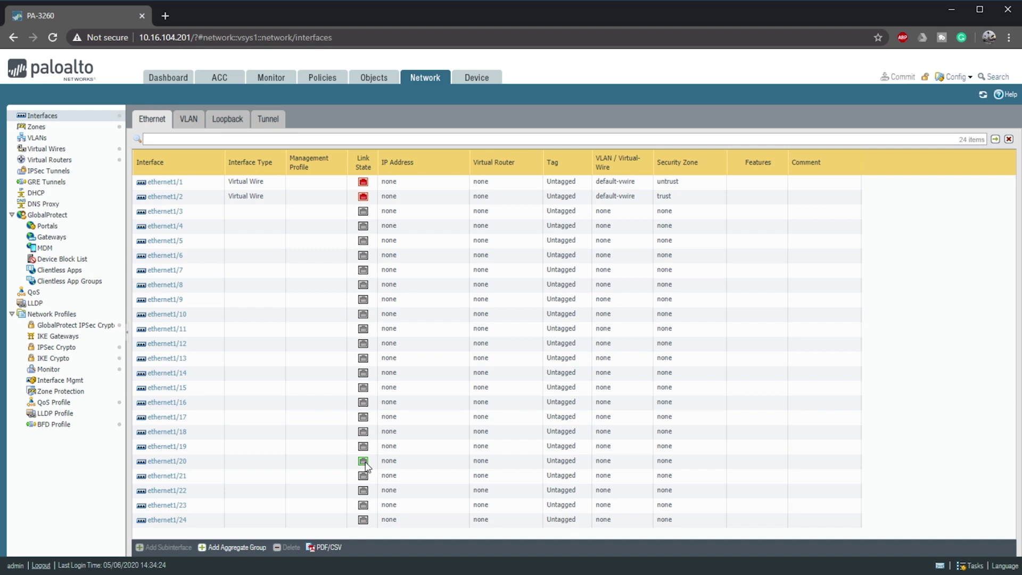
{"action": "left_click", "coordinate": [168, 461]}
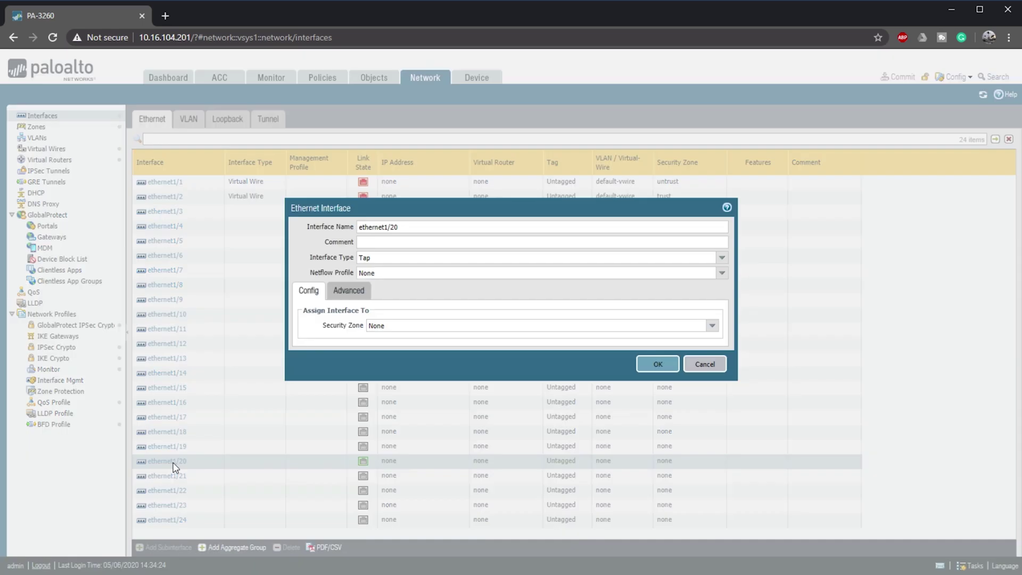
{"action": "left_click", "coordinate": [721, 258]}
{"action": "left_click", "coordinate": [682, 291]}
{"action": "left_click", "coordinate": [514, 243]}
{"action": "type", "text": "HA Backup Data Link"}
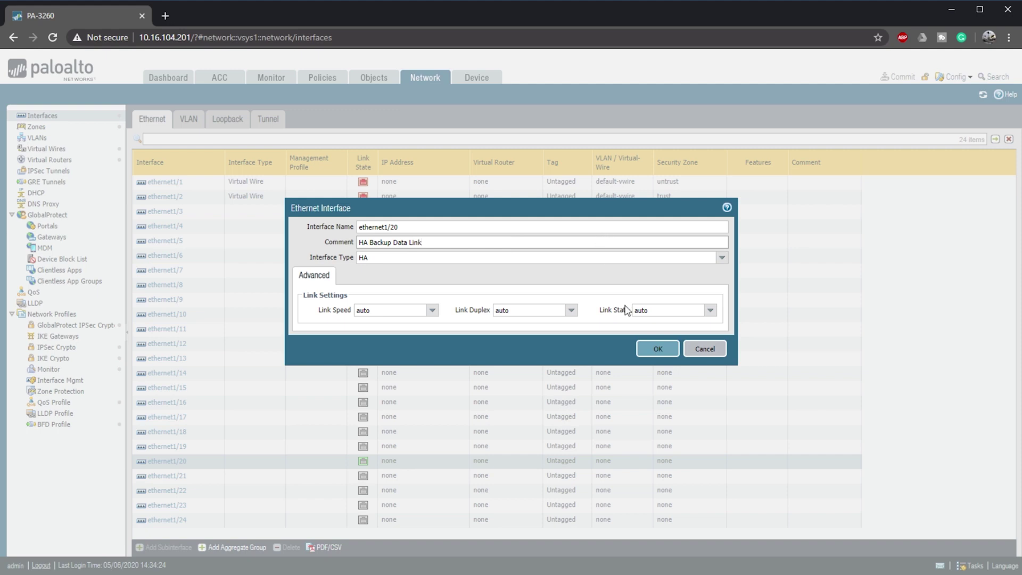
{"action": "left_click", "coordinate": [667, 348]}
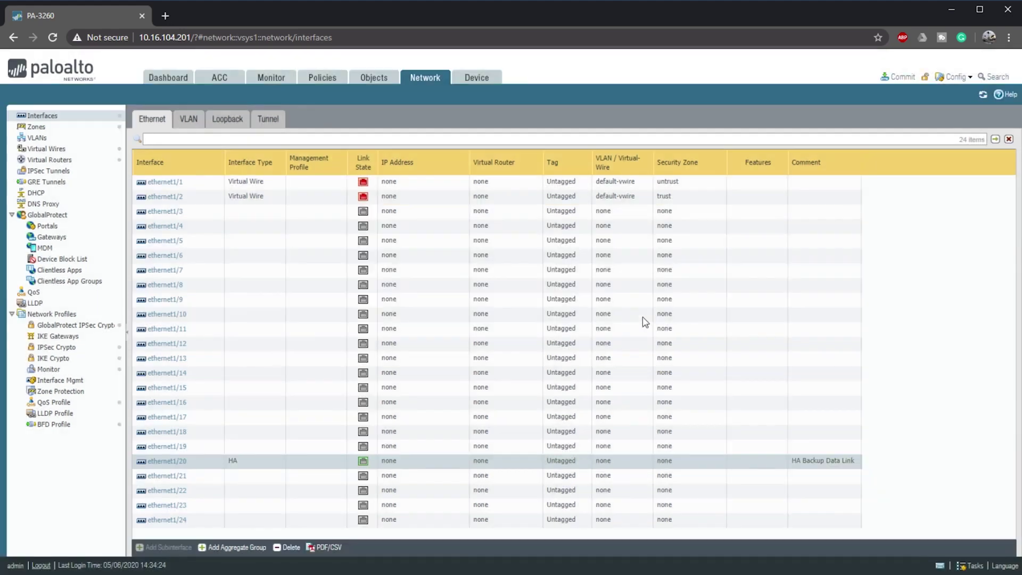
Step: Set the Group ID to 10 in the device's High Availability setup
{"action": "left_click", "coordinate": [483, 85]}
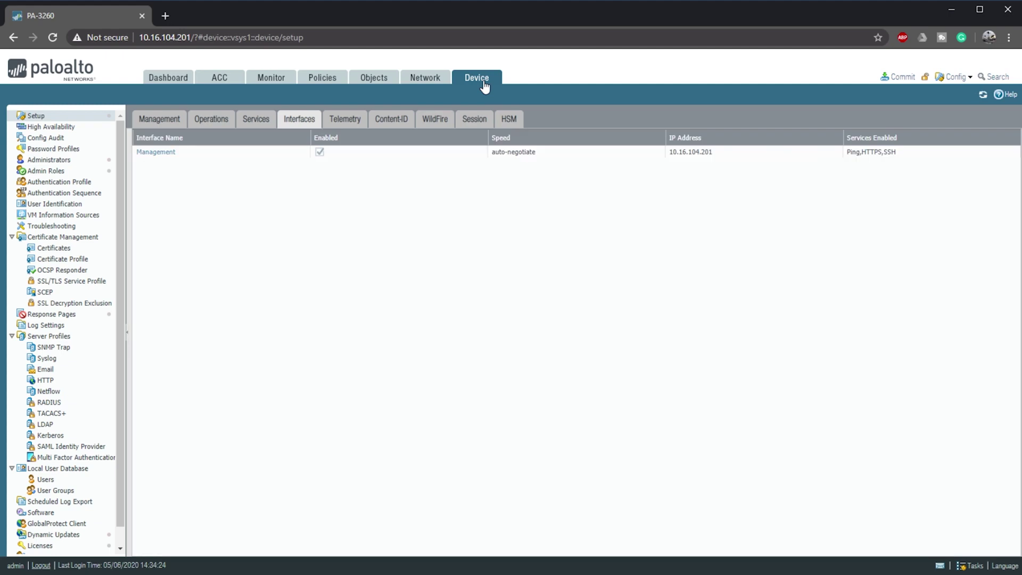
{"action": "left_click", "coordinate": [71, 127]}
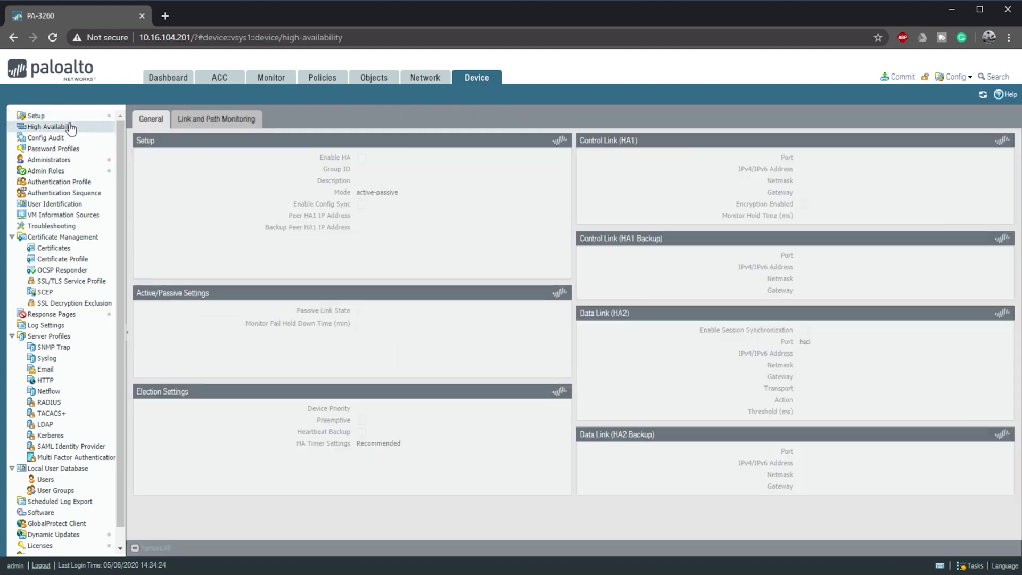
{"action": "left_click", "coordinate": [563, 141]}
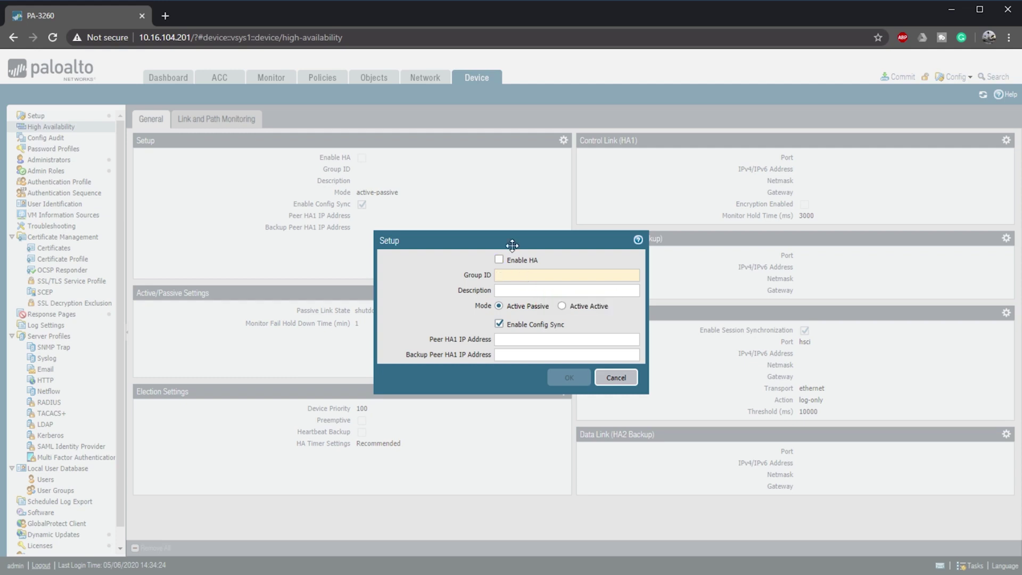
{"action": "type", "text": "10"}
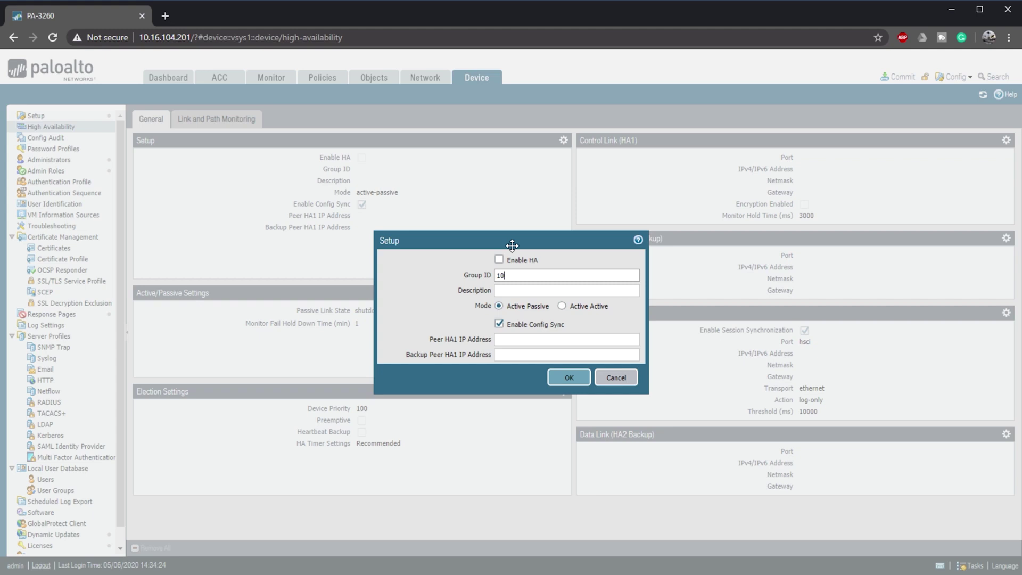
{"action": "left_click", "coordinate": [571, 377]}
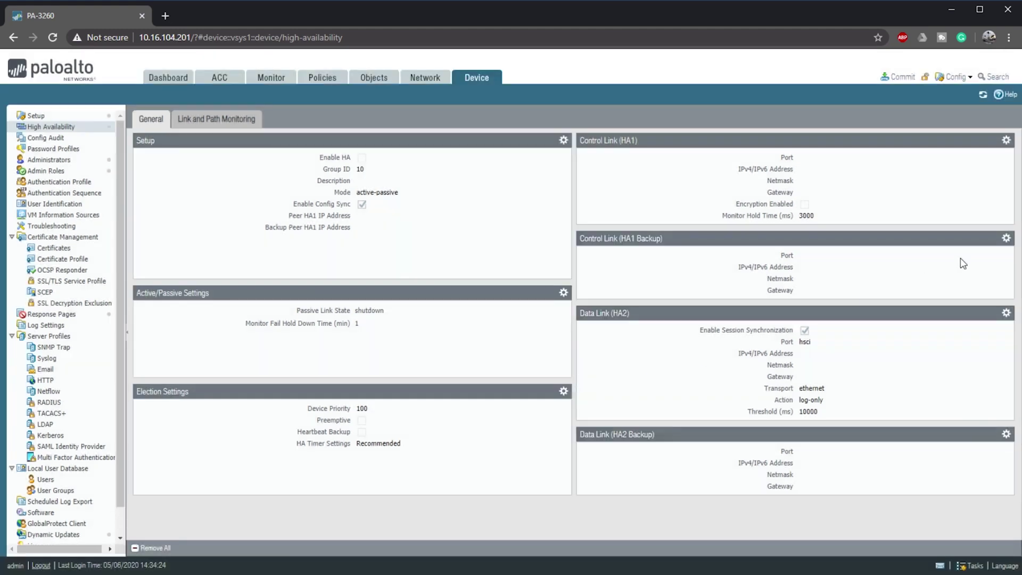
Step: Configure the HA1 control link on port ha1-a with IP address 169.254.1.1 and netmask 255.255.255.252
{"action": "left_click", "coordinate": [1006, 141]}
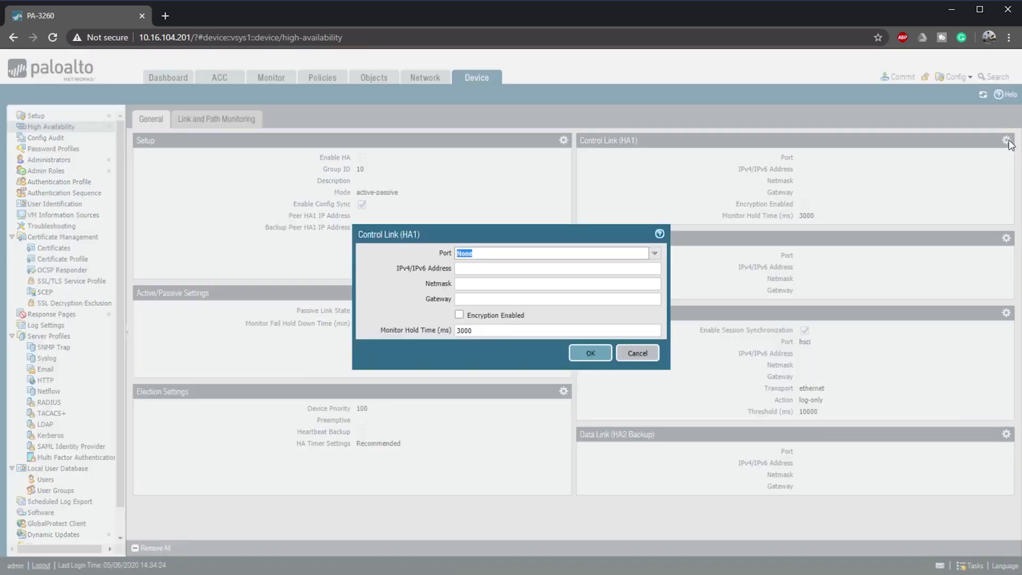
{"action": "left_click", "coordinate": [655, 254]}
{"action": "left_click", "coordinate": [637, 278]}
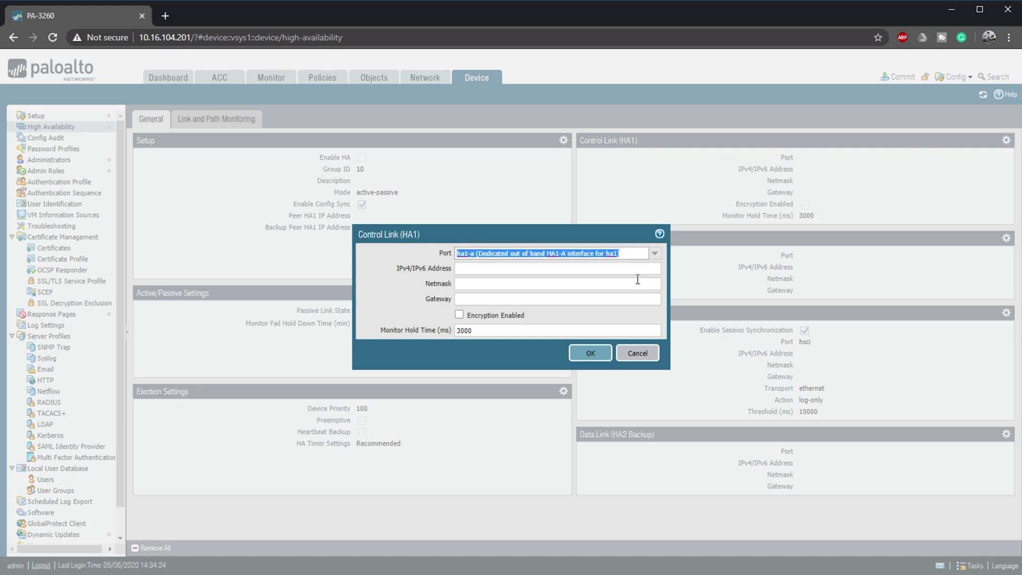
{"action": "left_click", "coordinate": [610, 273]}
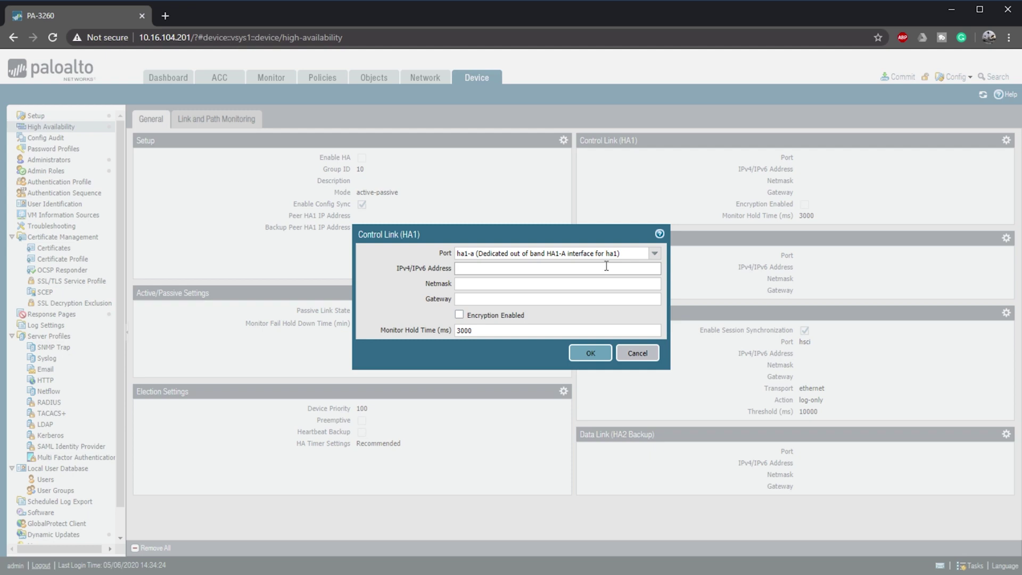
{"action": "type", "text": "169.254.1.1"}
{"action": "key", "text": "Tab"}
{"action": "type", "text": "255.255.255.252"}
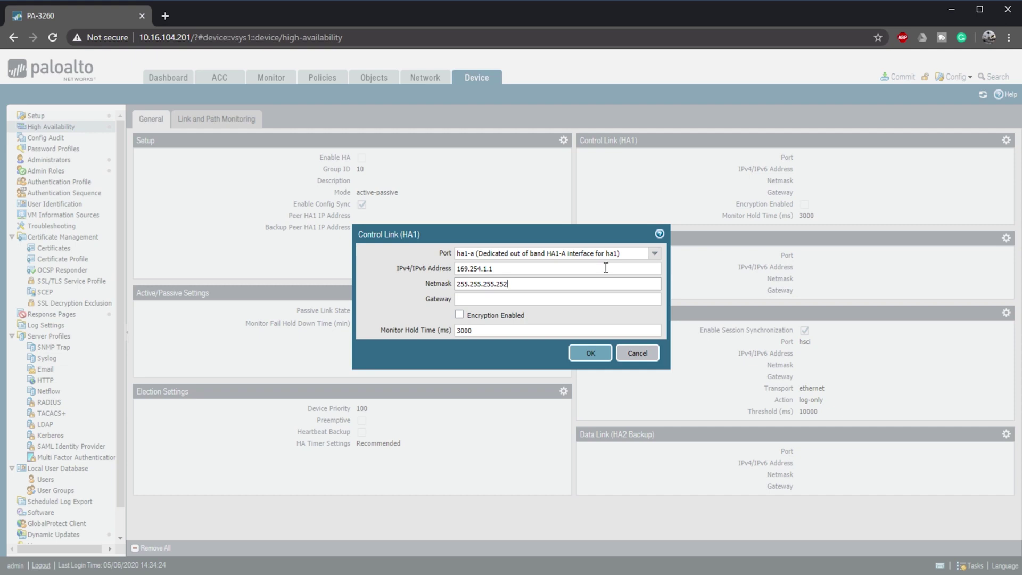
{"action": "left_click", "coordinate": [595, 353]}
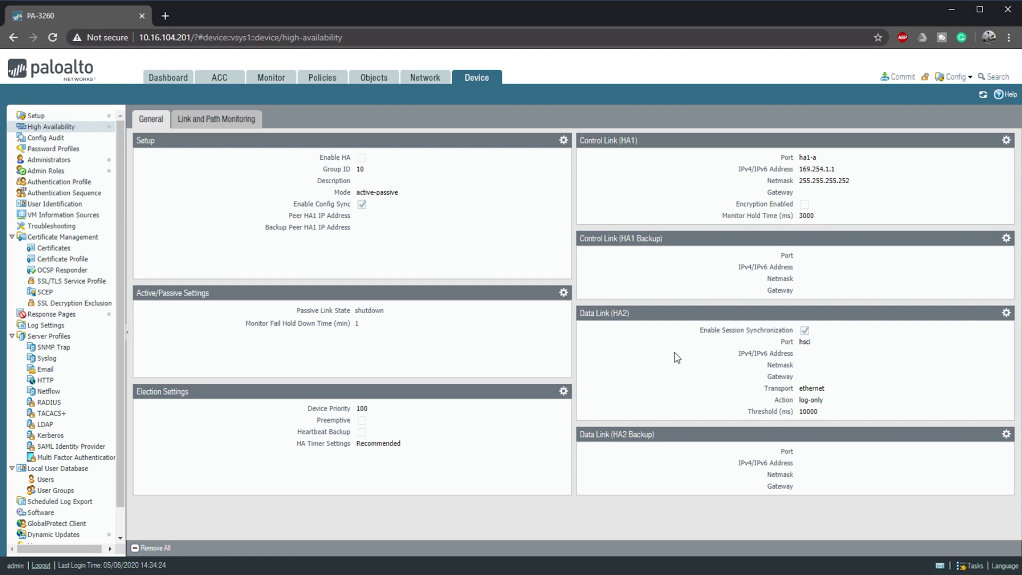
Step: Configure the HA1 Backup control link on port ha1-b with IP address 169.254.2.1 and netmask 255.255.255.252
{"action": "left_click", "coordinate": [1006, 238]}
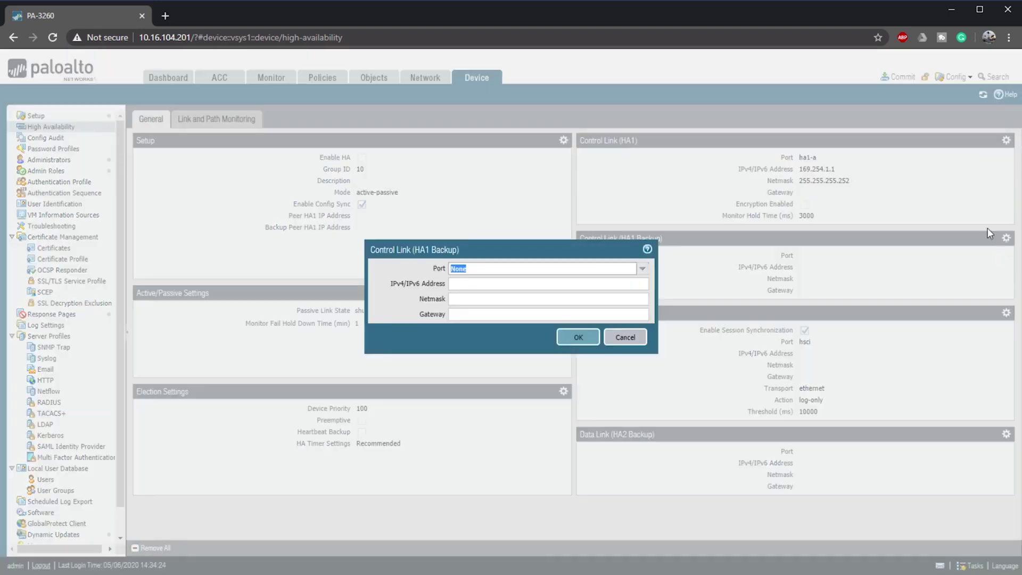
{"action": "left_click", "coordinate": [643, 269]}
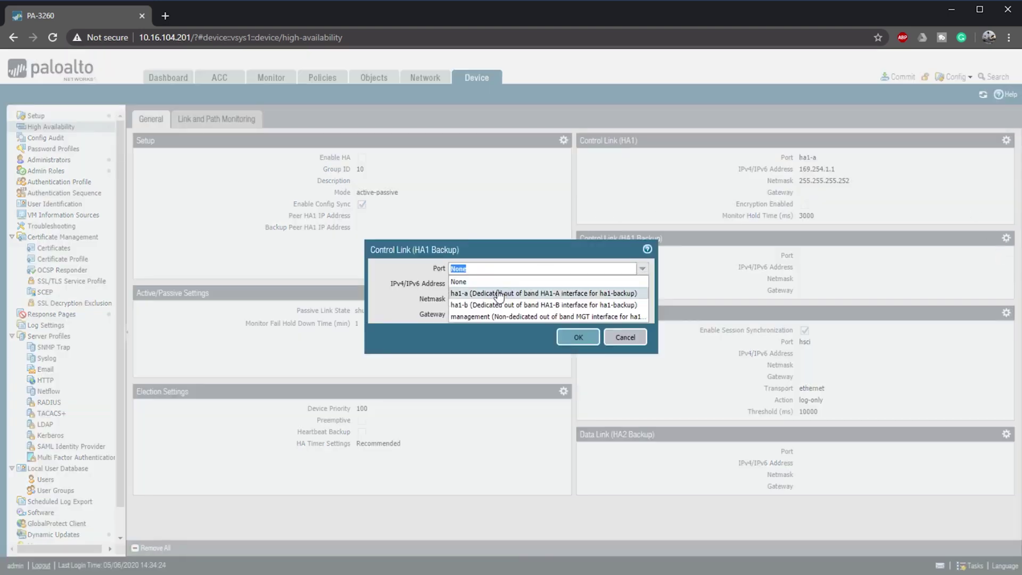
{"action": "left_click", "coordinate": [489, 305]}
{"action": "left_click", "coordinate": [467, 283]}
{"action": "type", "text": "16"}
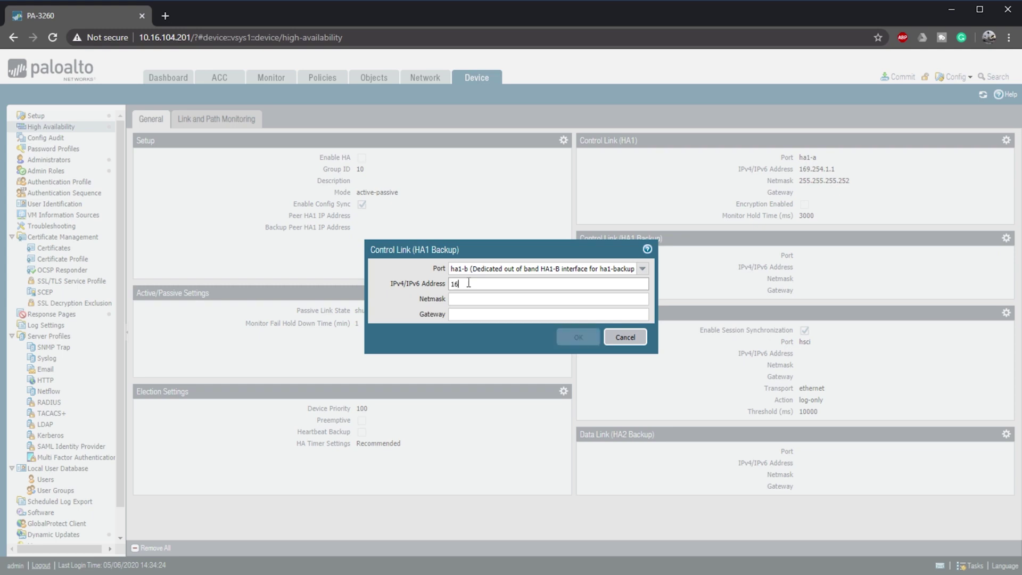
{"action": "type", "text": "9.254.2.1"}
{"action": "key", "text": "Tab"}
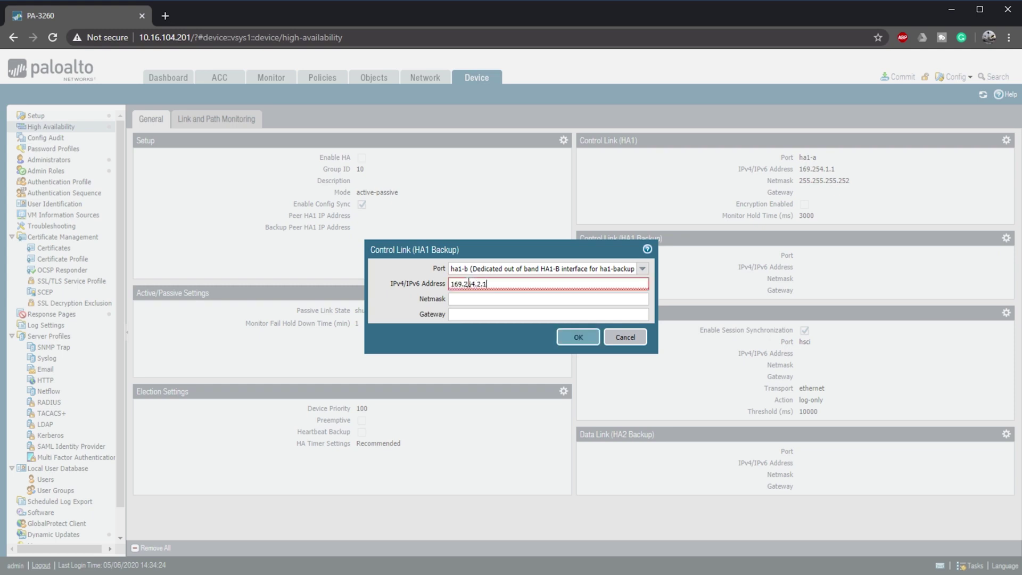
{"action": "type", "text": "255.255.255.252"}
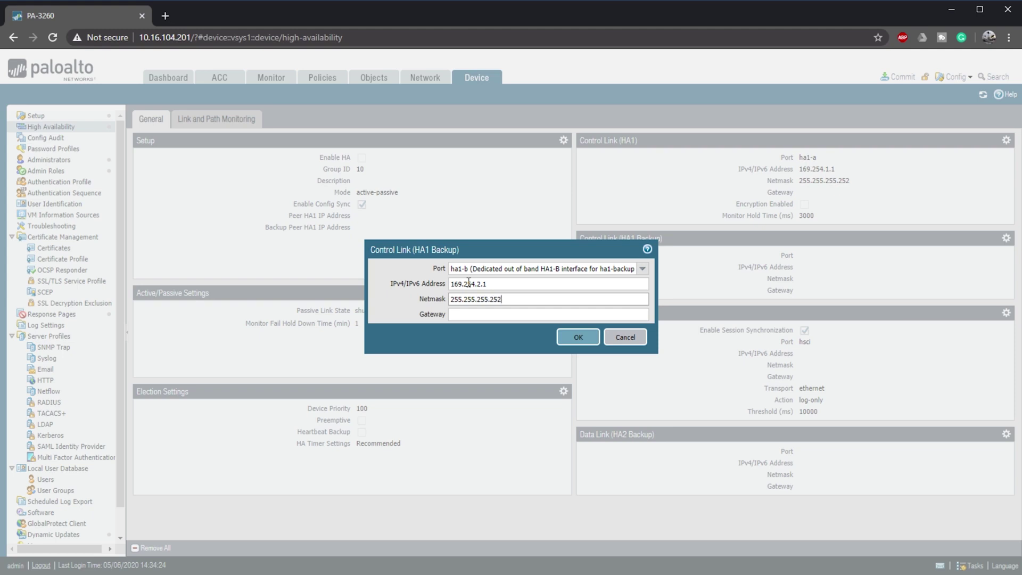
{"action": "left_click", "coordinate": [579, 338]}
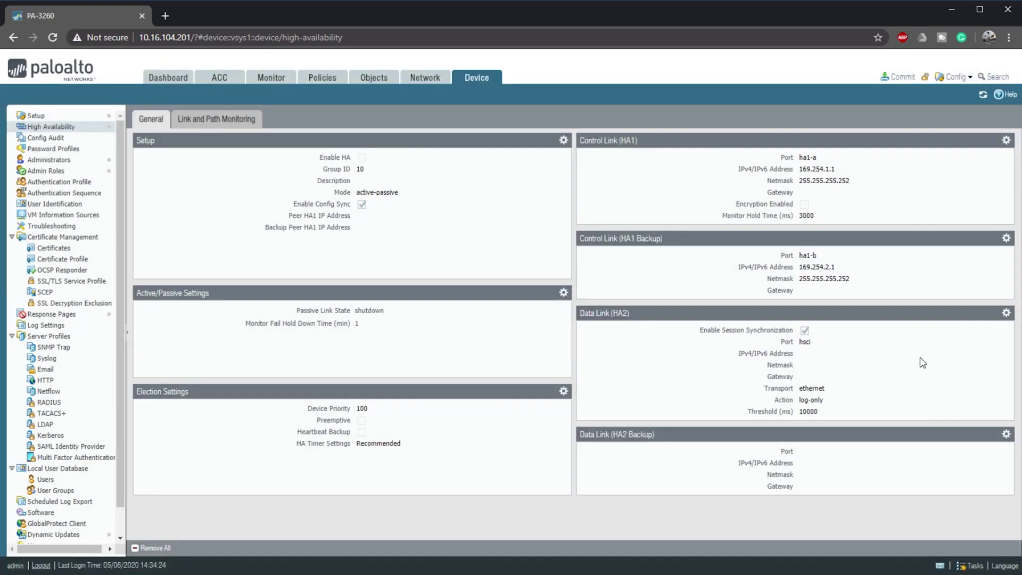
Step: Configure the HA2 data link with the hsci port and ethernet transport, and enable HA2 Keep-alive
{"action": "left_click", "coordinate": [1005, 313]}
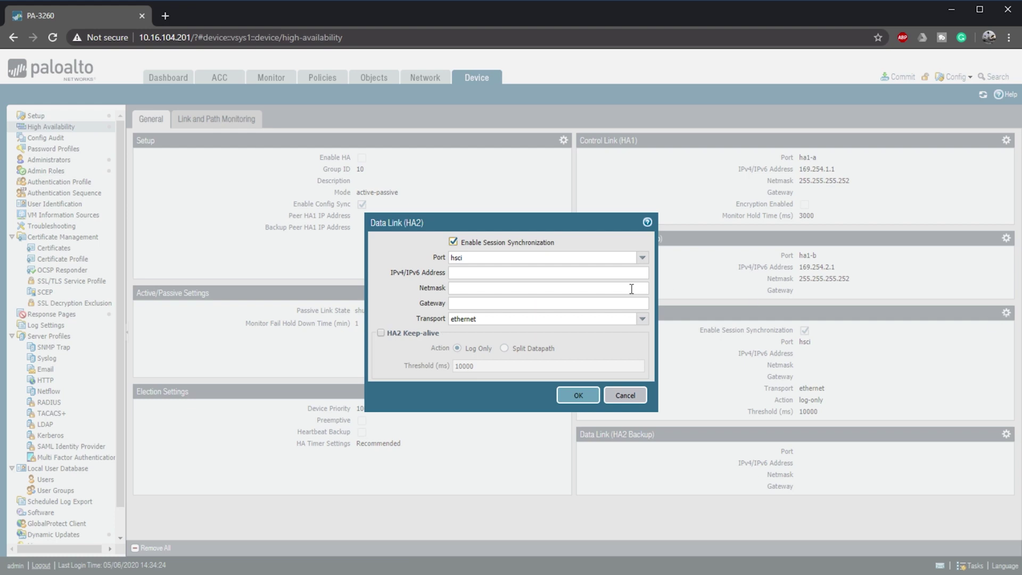
{"action": "left_click", "coordinate": [644, 258]}
{"action": "left_click", "coordinate": [633, 282]}
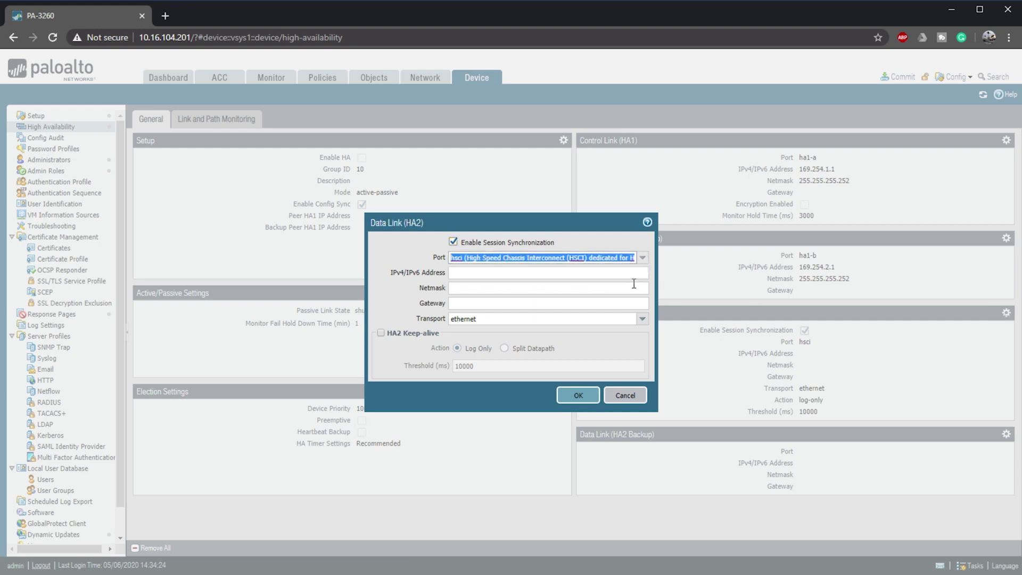
{"action": "left_click", "coordinate": [645, 322]}
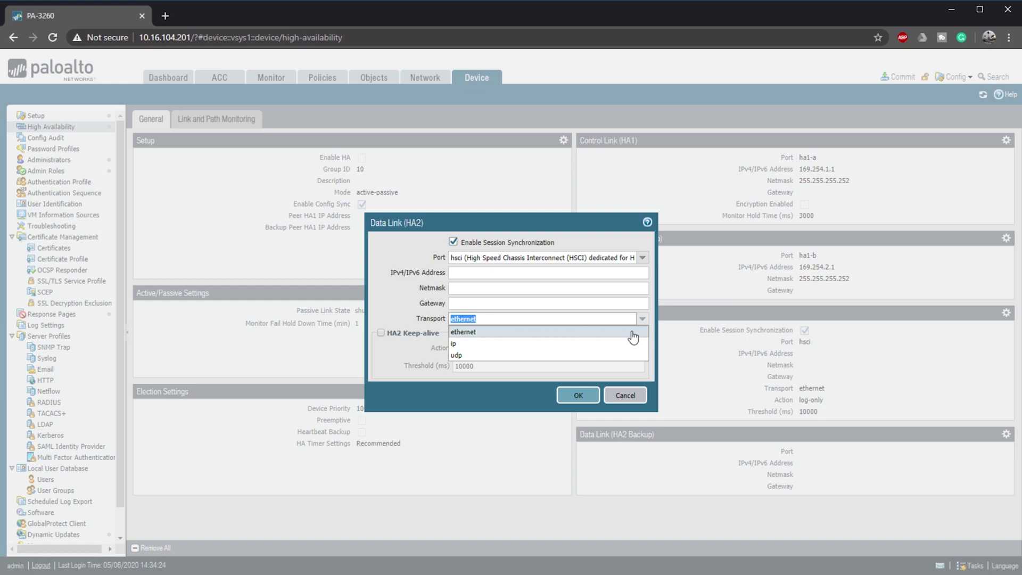
{"action": "left_click", "coordinate": [633, 333]}
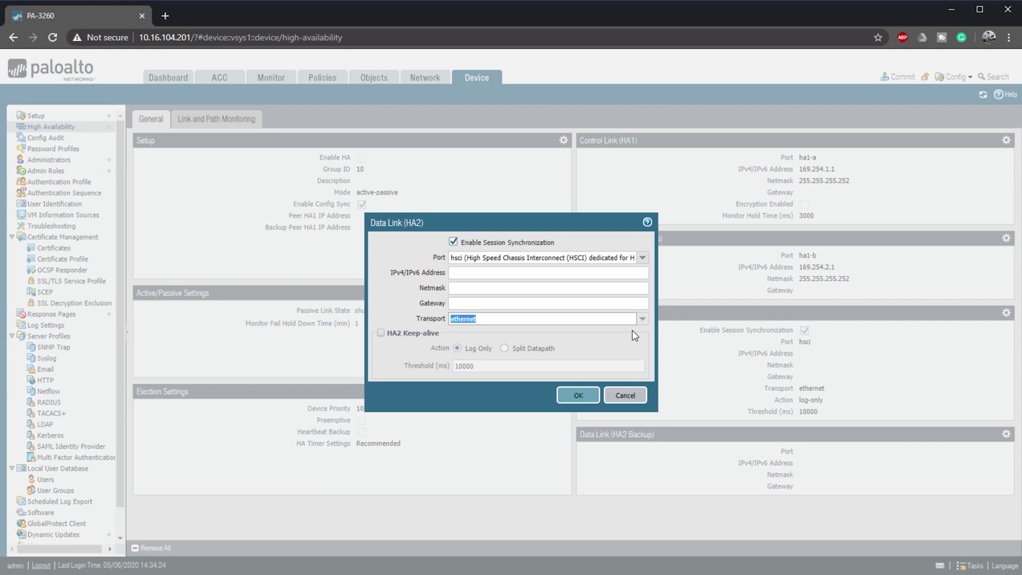
{"action": "left_click", "coordinate": [380, 334]}
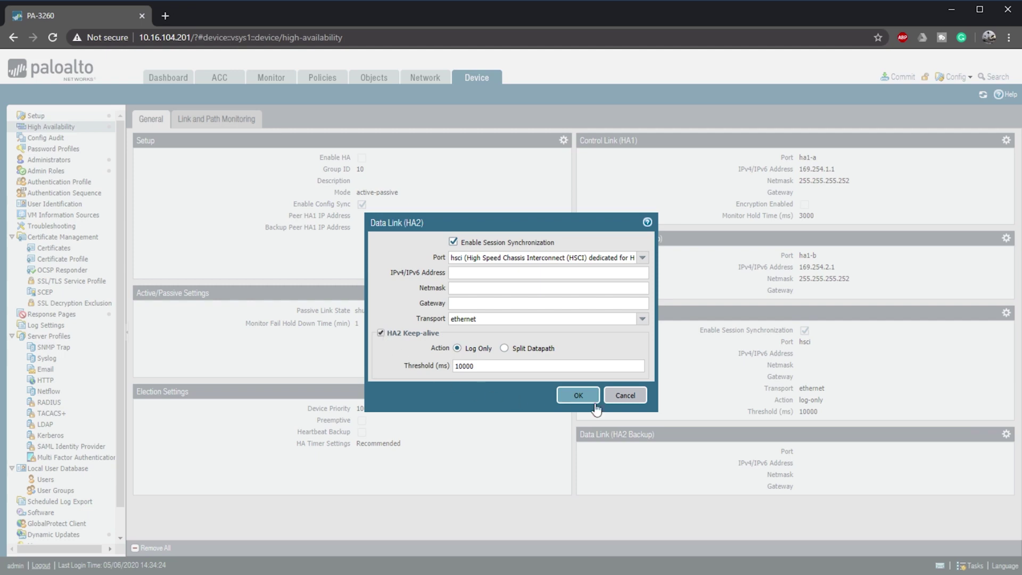
{"action": "left_click", "coordinate": [579, 397]}
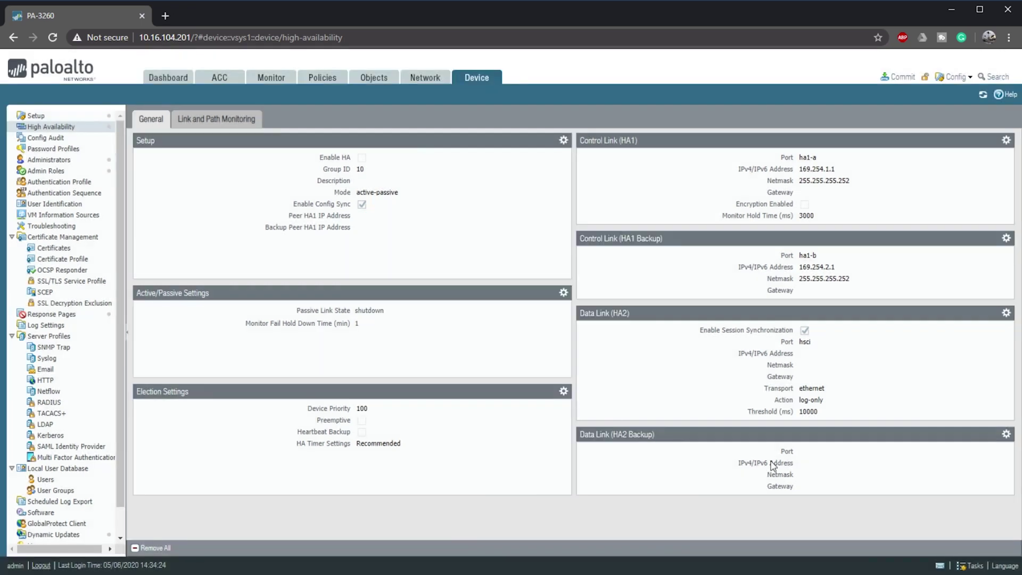
Step: Assign port ethernet1/20 to the HA2 Backup data link, without an IP address
{"action": "left_click", "coordinate": [1005, 434]}
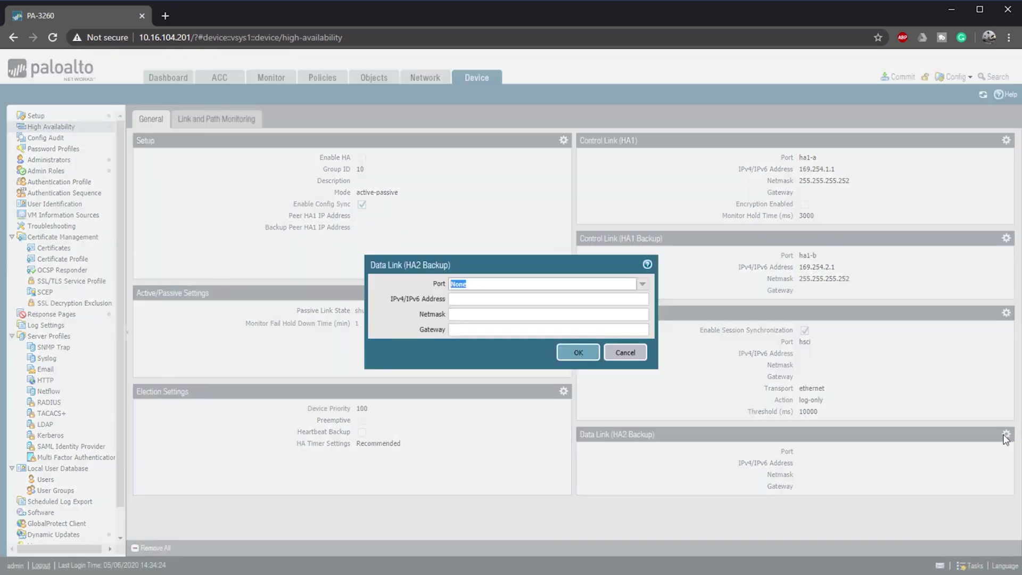
{"action": "left_click", "coordinate": [642, 286]}
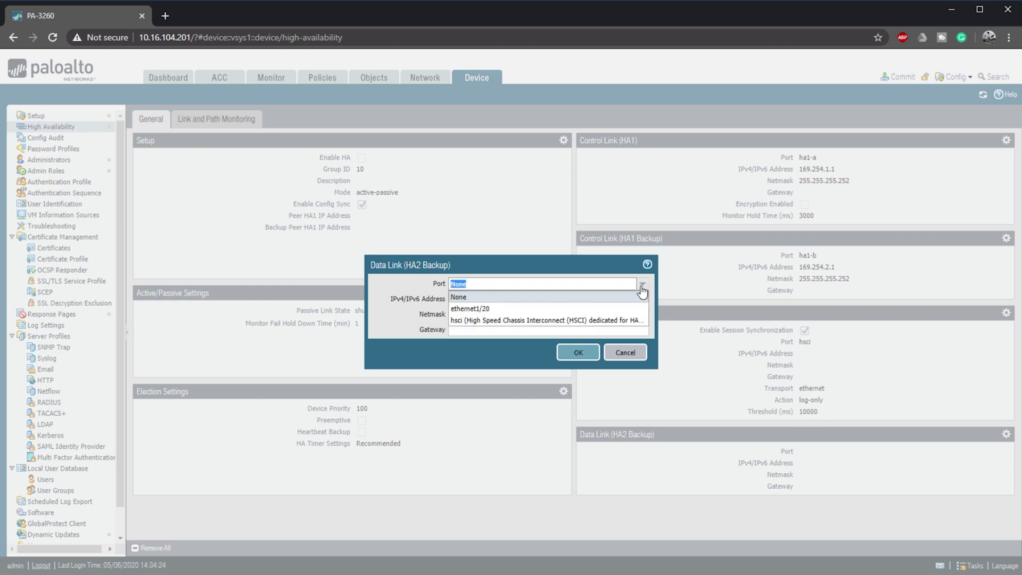
{"action": "left_click", "coordinate": [633, 308]}
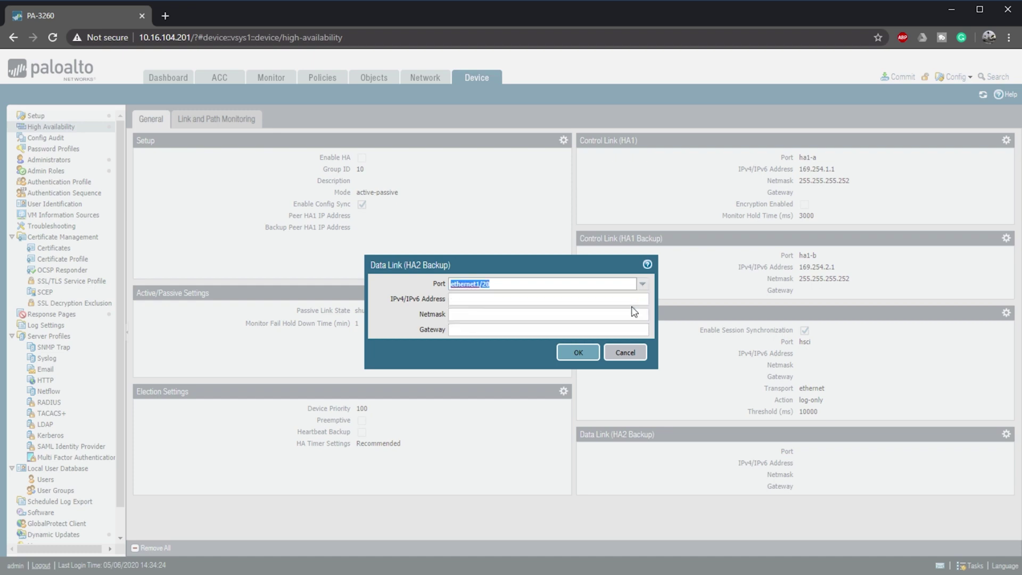
{"action": "left_click", "coordinate": [589, 352]}
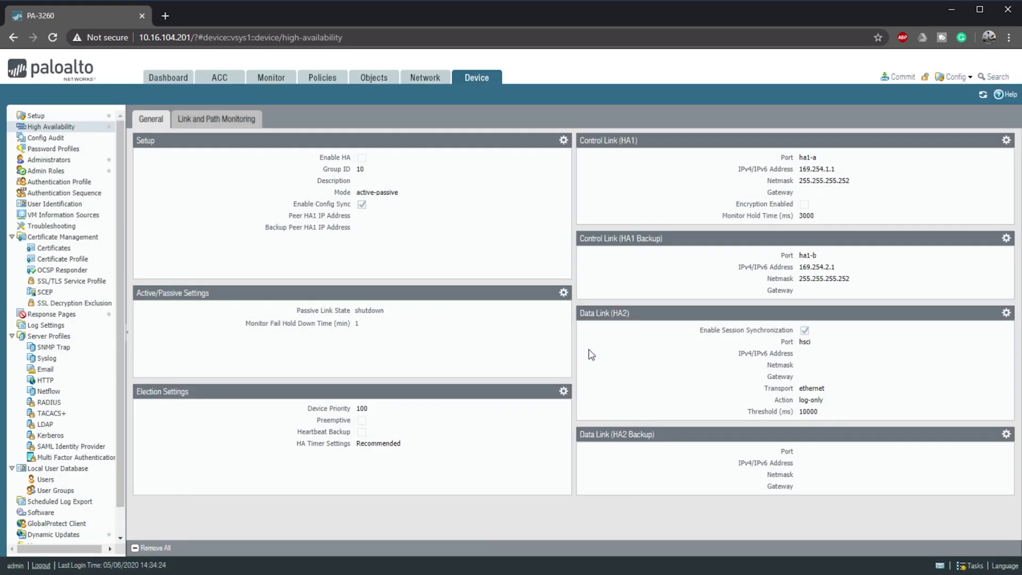
Step: Set the device priority to 50 in the Election Settings and enable Preemptive and Heartbeat Backup
{"action": "left_click", "coordinate": [564, 392]}
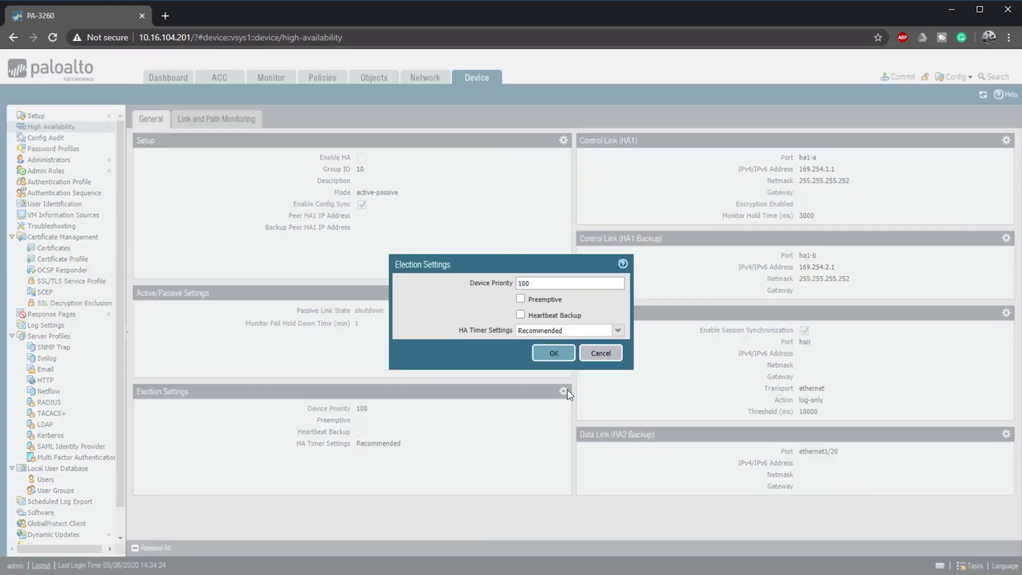
{"action": "left_click", "coordinate": [520, 315]}
{"action": "double_click", "coordinate": [572, 282]}
{"action": "type", "text": "50"}
{"action": "left_click", "coordinate": [521, 299]}
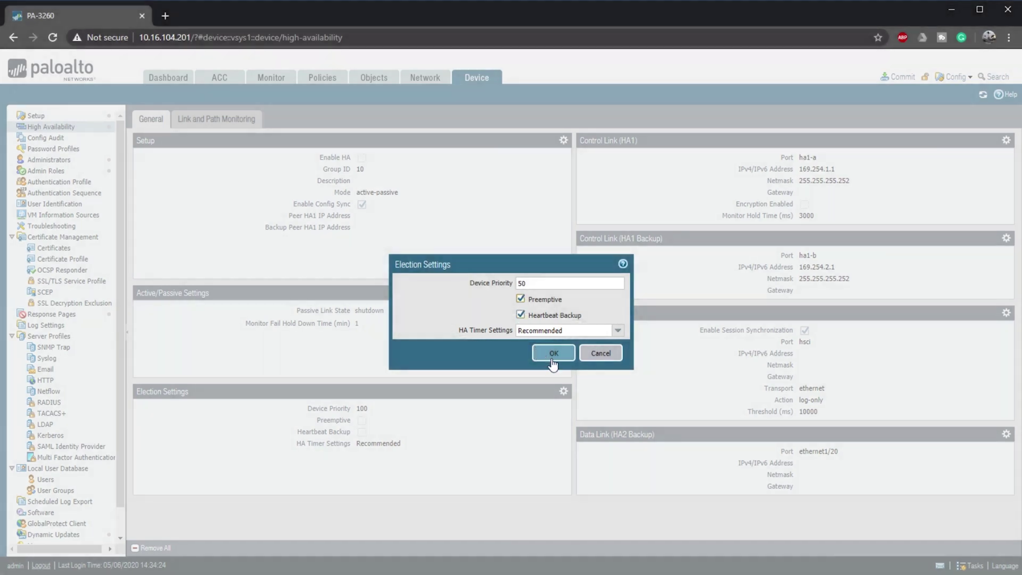
{"action": "left_click", "coordinate": [551, 354]}
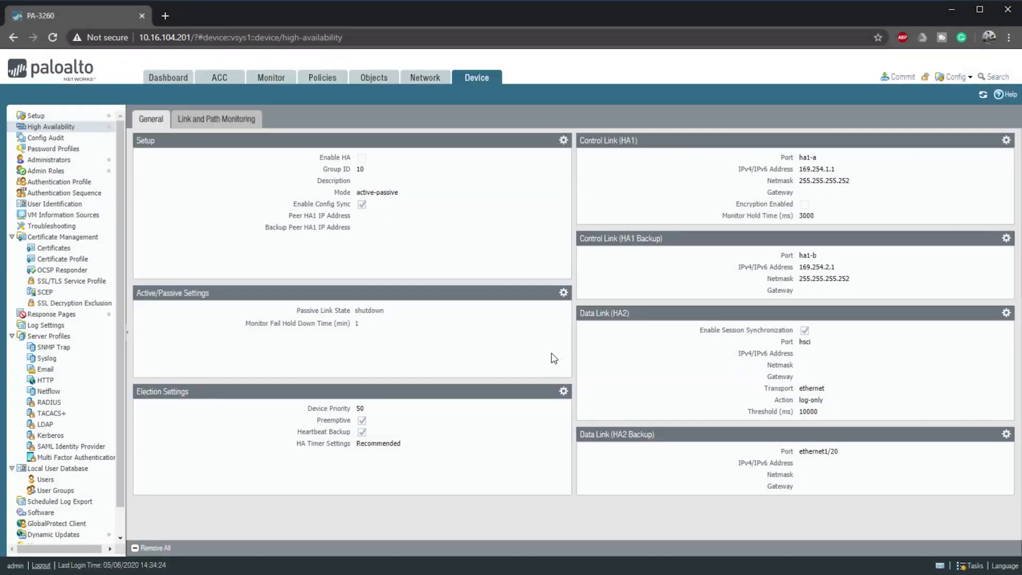
Step: Review the passive link state and monitor fail hold down time in the Active/Passive Settings and accept them as they are
{"action": "left_click", "coordinate": [563, 292]}
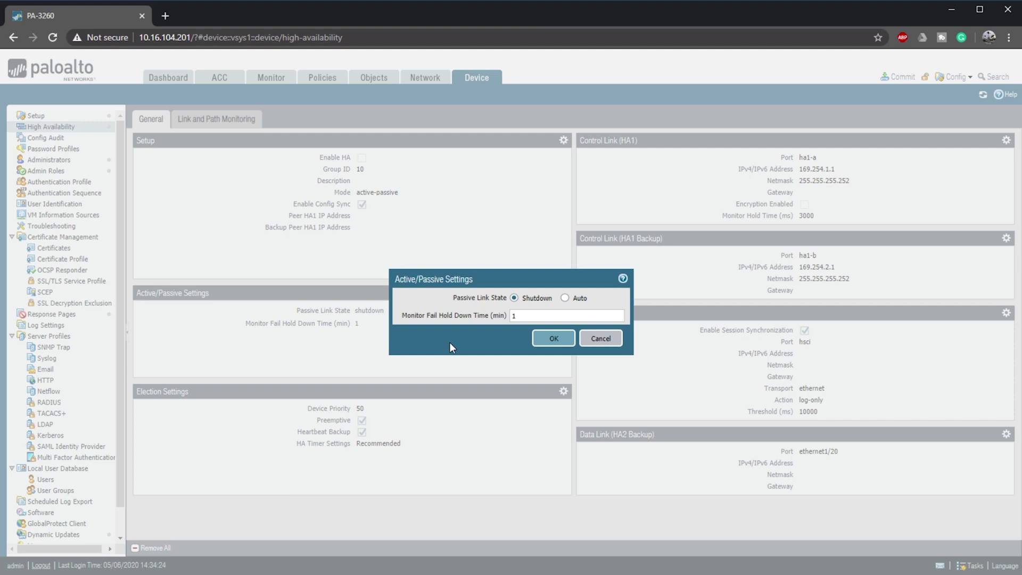
{"action": "left_click", "coordinate": [556, 341]}
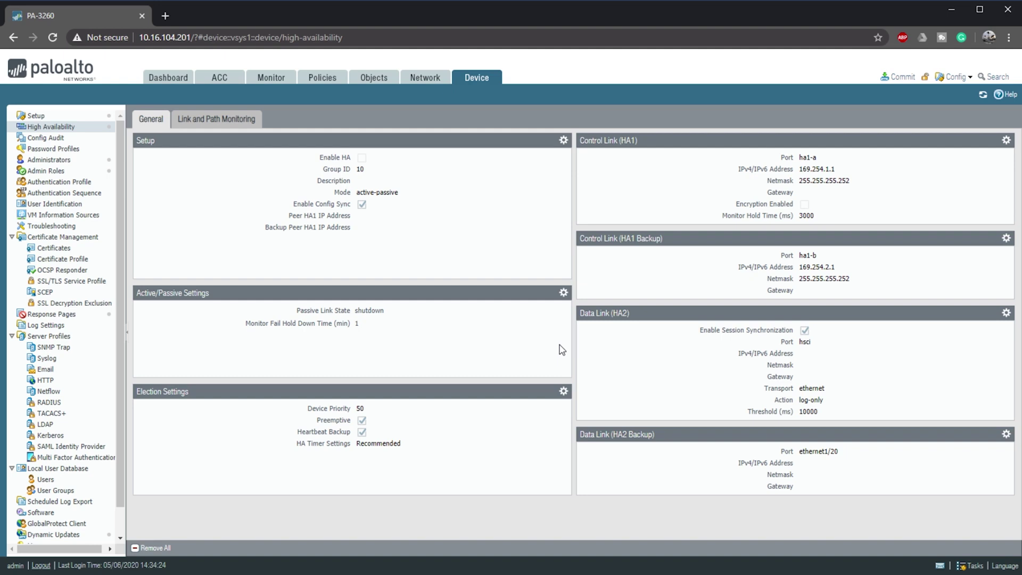
Step: Enable HA in the Setup section with peer HA1 IP address 169.254.1.2 and backup peer HA1 IP address 169.254.2.2
{"action": "left_click", "coordinate": [563, 140]}
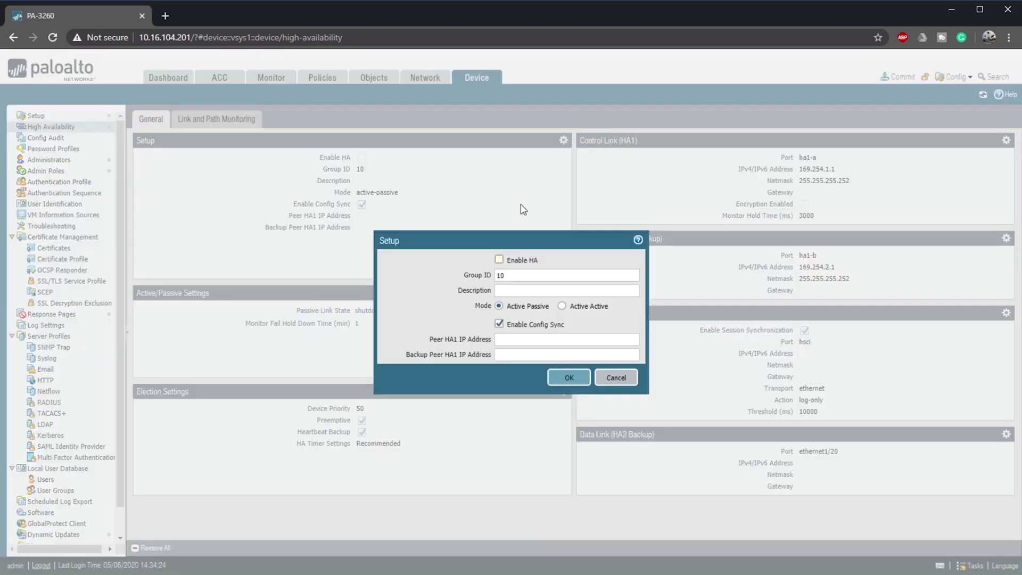
{"action": "left_click", "coordinate": [500, 260]}
{"action": "type", "text": "169.254.1.2"}
{"action": "key", "text": "Tab"}
{"action": "type", "text": "169.254.2.2"}
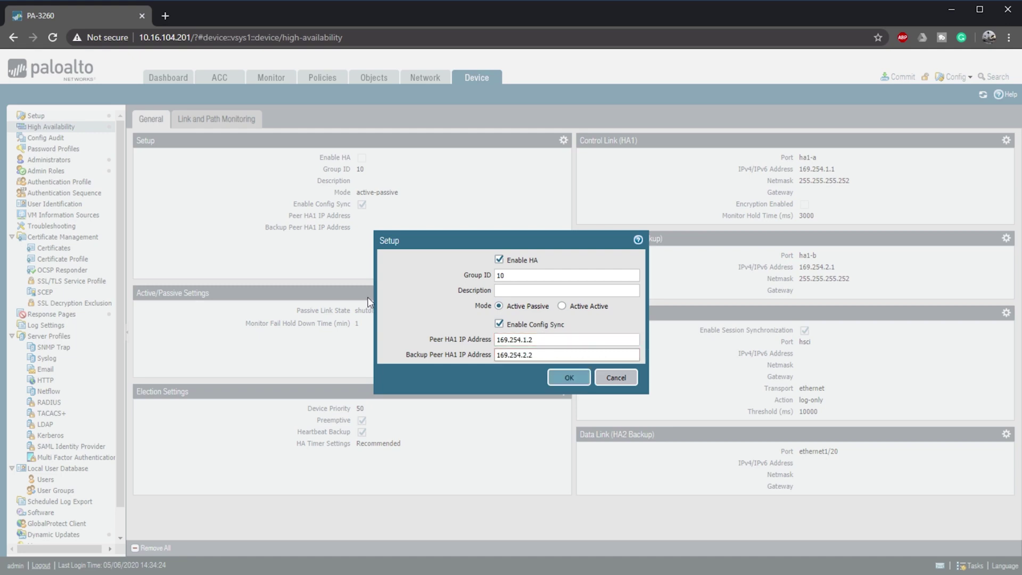
{"action": "left_click", "coordinate": [567, 376]}
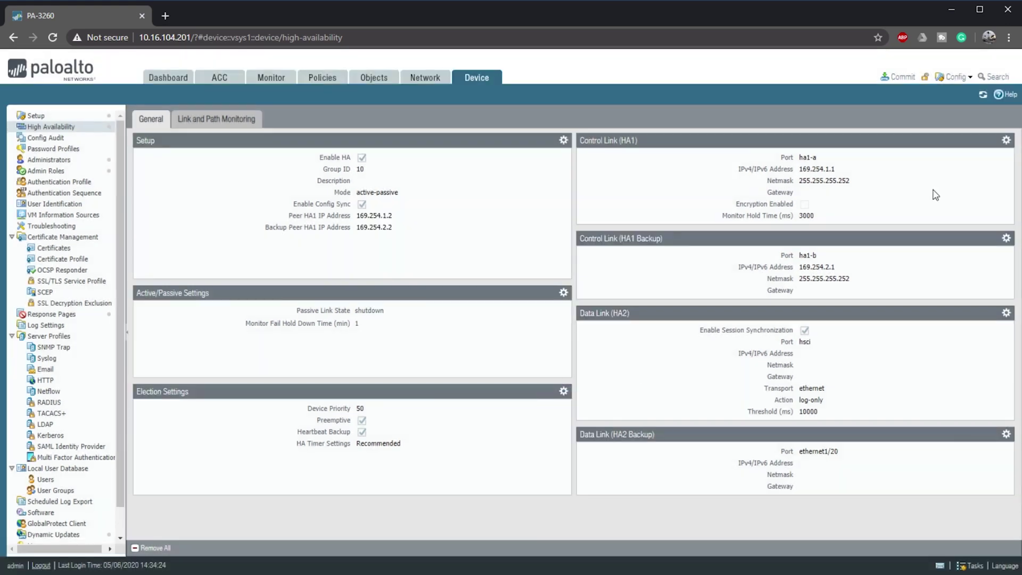
Step: Commit the high availability configuration to the firewall
{"action": "left_click", "coordinate": [899, 76]}
{"action": "left_click", "coordinate": [623, 452]}
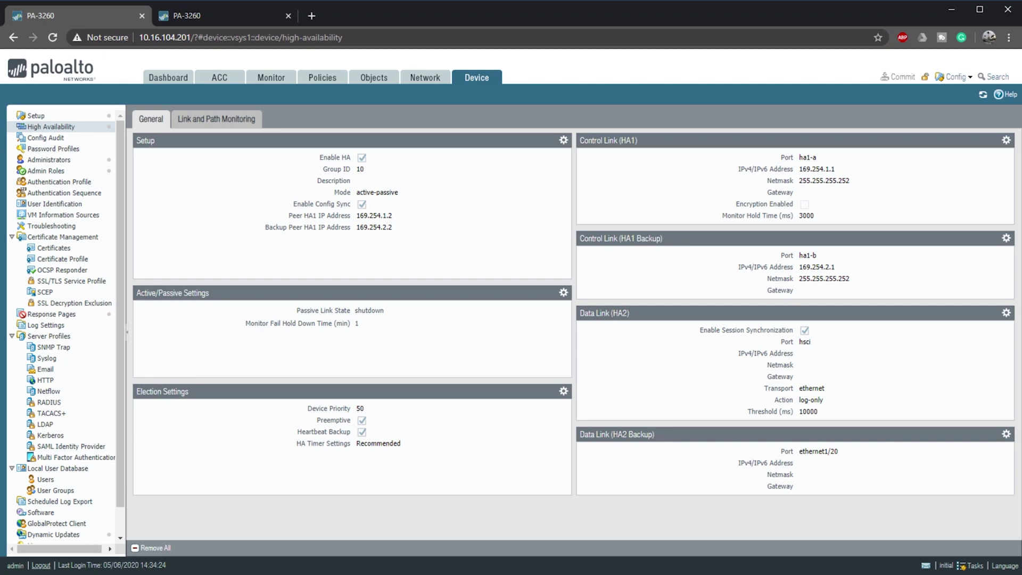
Step: Add the High Availability system widget to the firewall's dashboard
{"action": "left_click", "coordinate": [177, 79]}
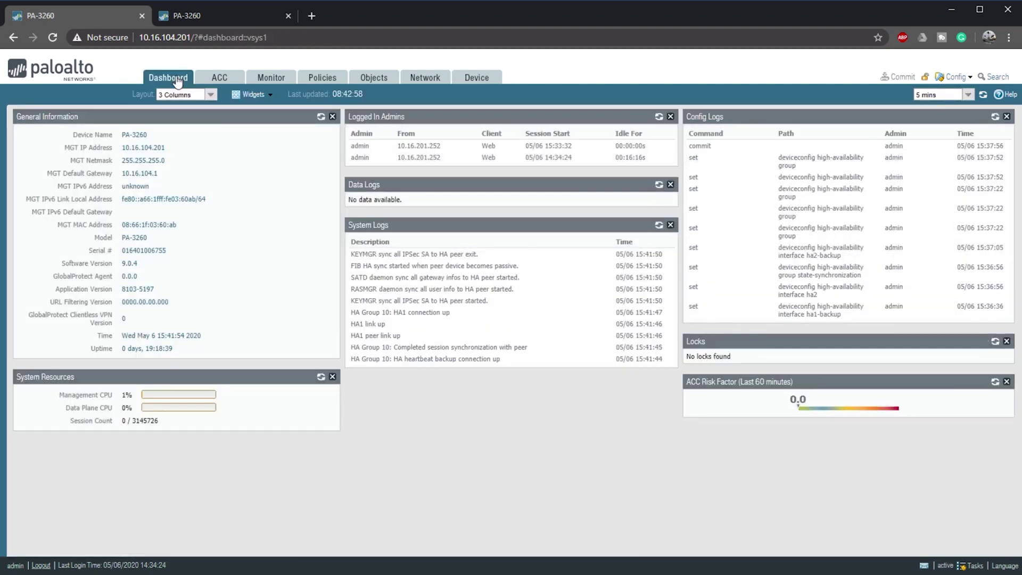
{"action": "left_click", "coordinate": [253, 94]}
{"action": "mouse_move", "coordinate": [266, 126]}
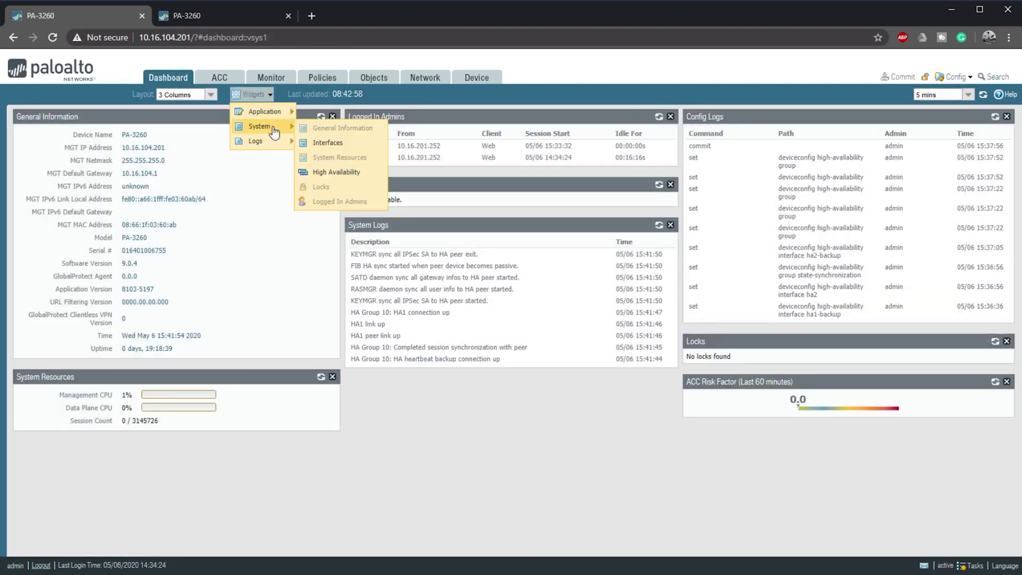
{"action": "left_click", "coordinate": [328, 173]}
{"action": "left_click", "coordinate": [305, 236]}
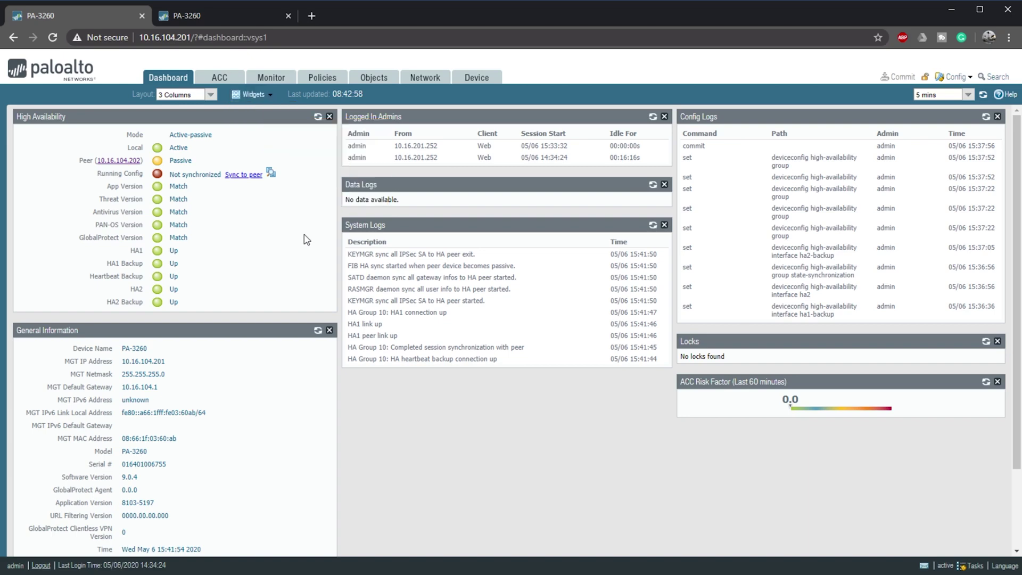
Step: Sync the running configuration to the HA peer, confirming the overwrite, and refresh the High Availability status
{"action": "left_click", "coordinate": [249, 177]}
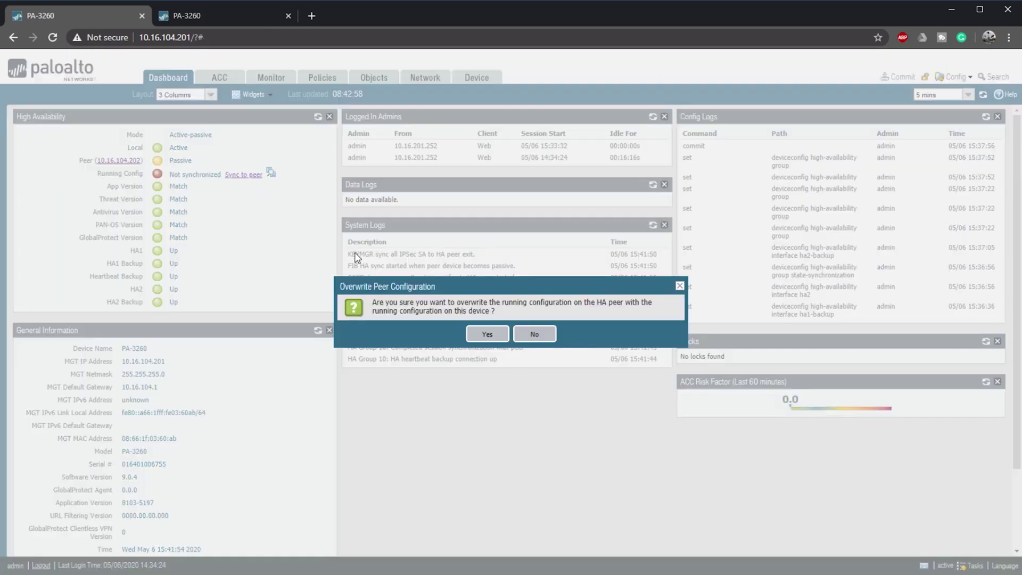
{"action": "left_click", "coordinate": [482, 334]}
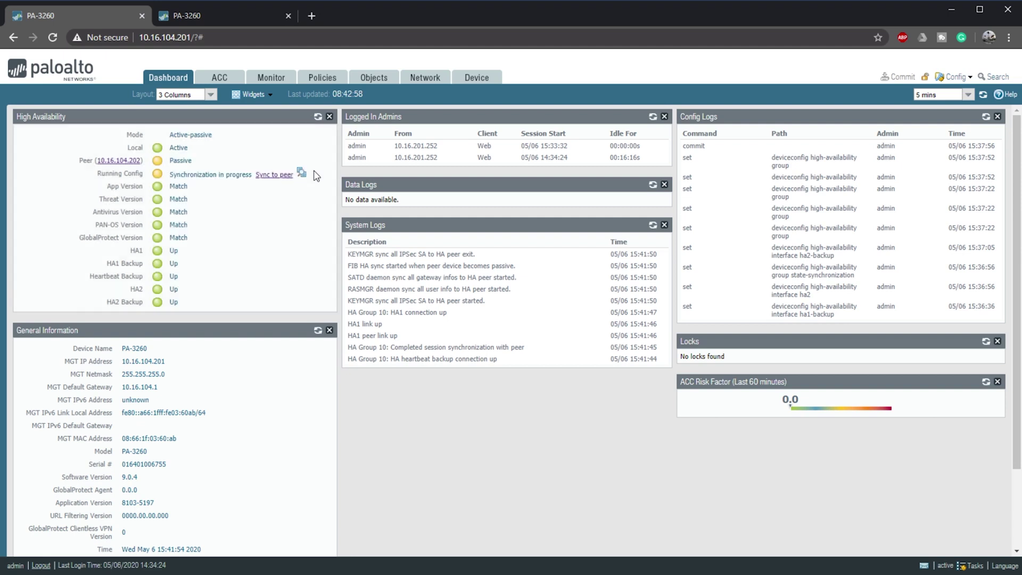
{"action": "left_click", "coordinate": [318, 117]}
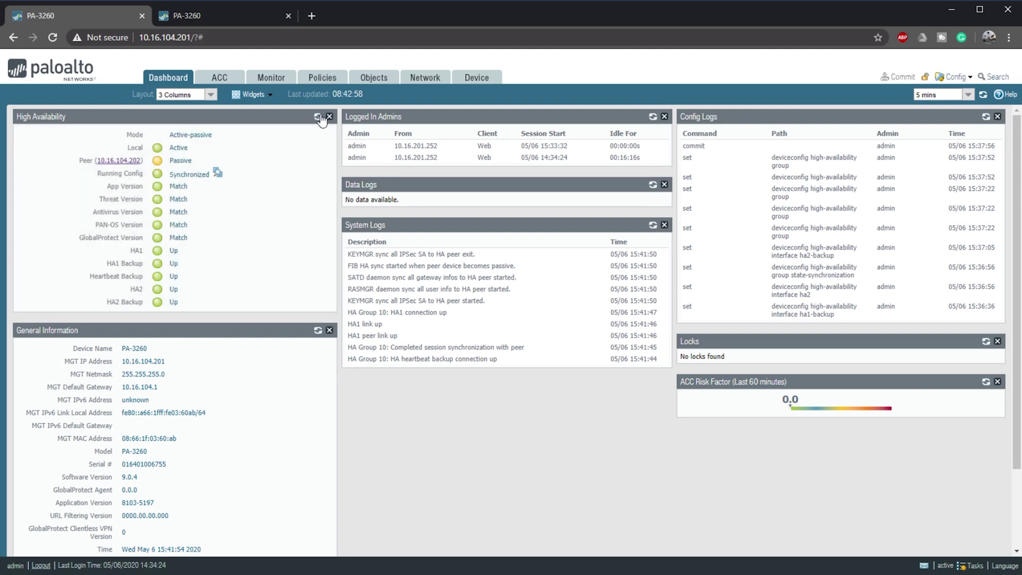